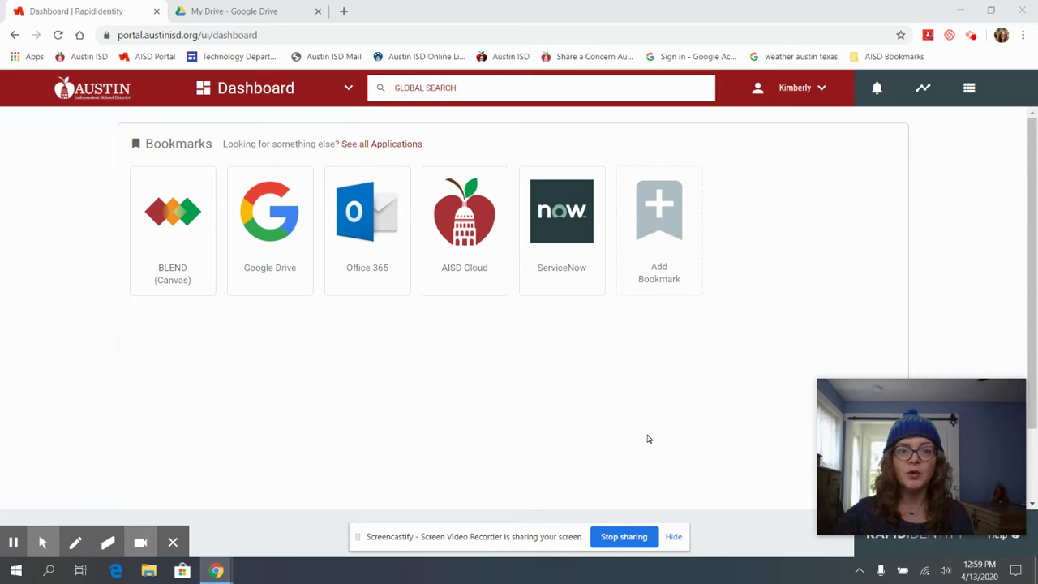
Step: Show all applications in the district portal and launch MackinVIA
{"action": "left_click", "coordinate": [399, 144]}
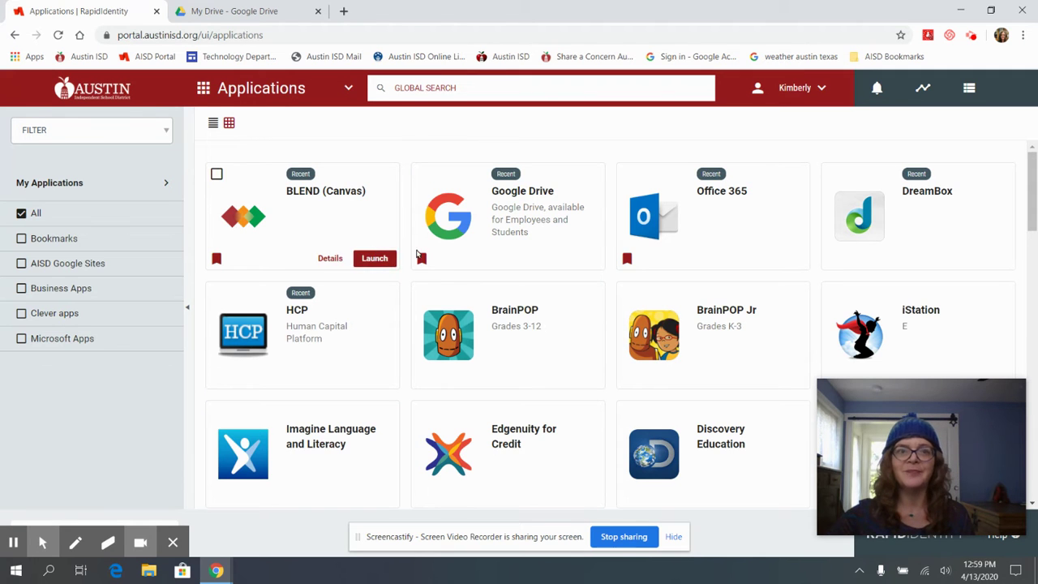
{"action": "scroll", "coordinate": [388, 281], "scroll_direction": "down", "scroll_amount": 3}
{"action": "scroll", "coordinate": [387, 280], "scroll_direction": "down", "scroll_amount": 7}
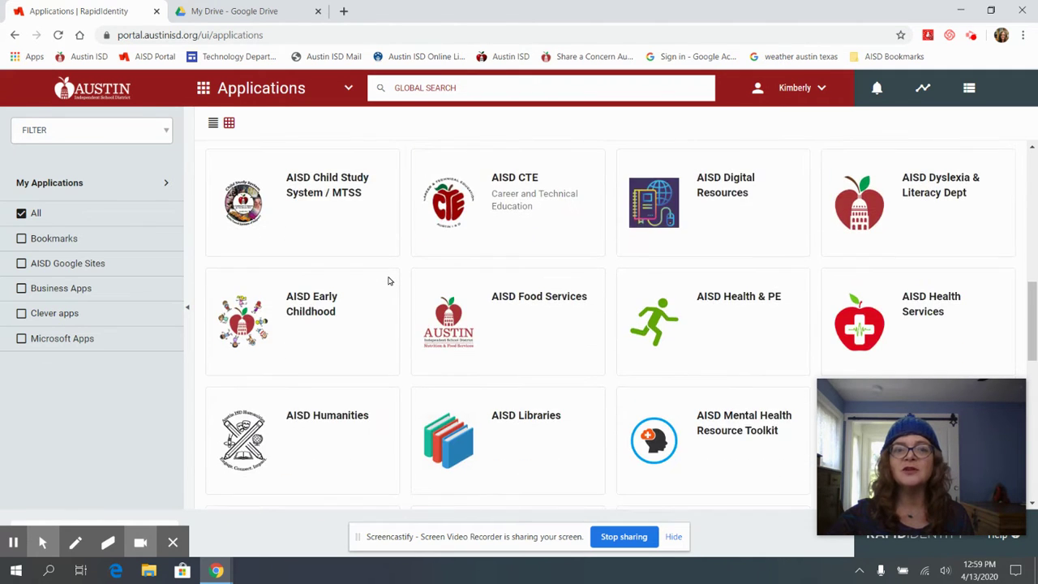
{"action": "scroll", "coordinate": [387, 281], "scroll_direction": "down", "scroll_amount": 6}
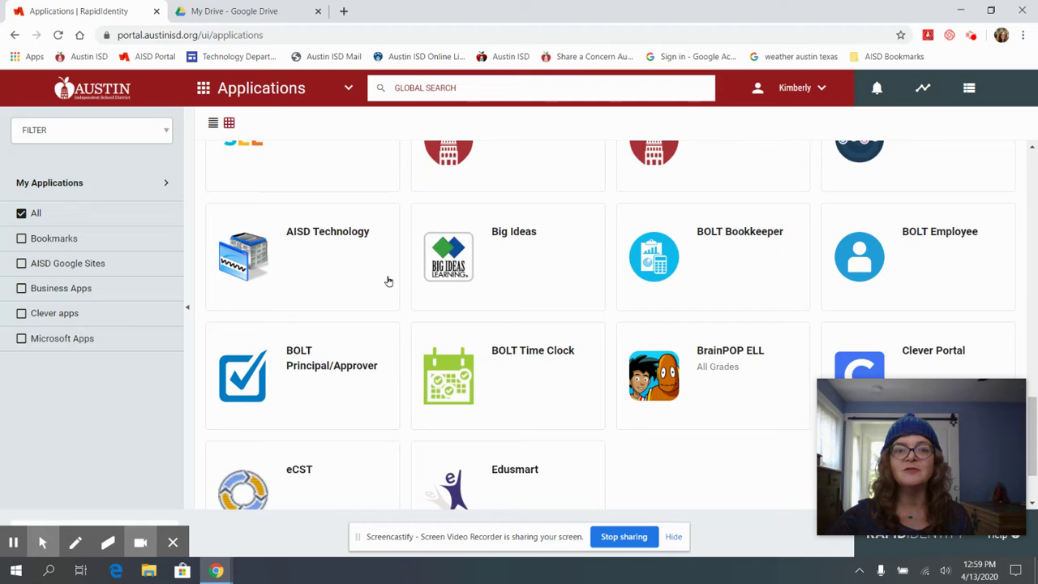
{"action": "scroll", "coordinate": [388, 281], "scroll_direction": "down", "scroll_amount": 2}
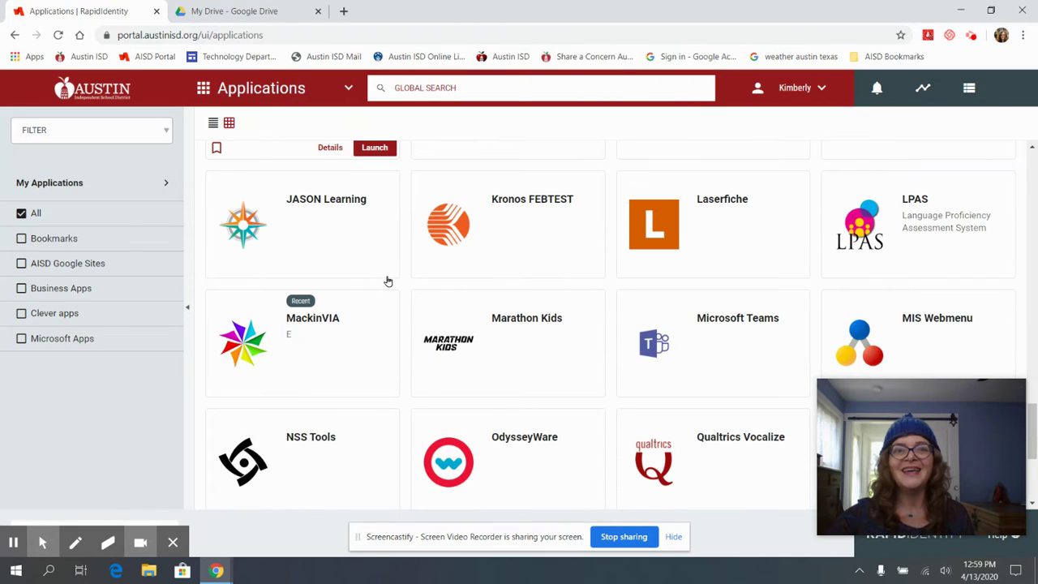
{"action": "left_click", "coordinate": [373, 386]}
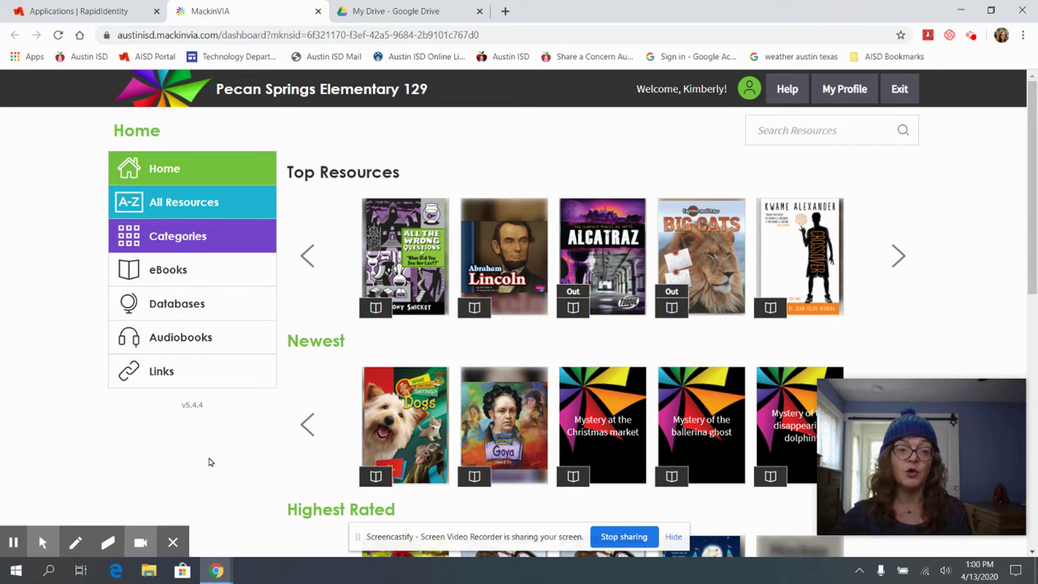
Step: List the library's eBooks and filter them by Spanish language
{"action": "left_click", "coordinate": [181, 278]}
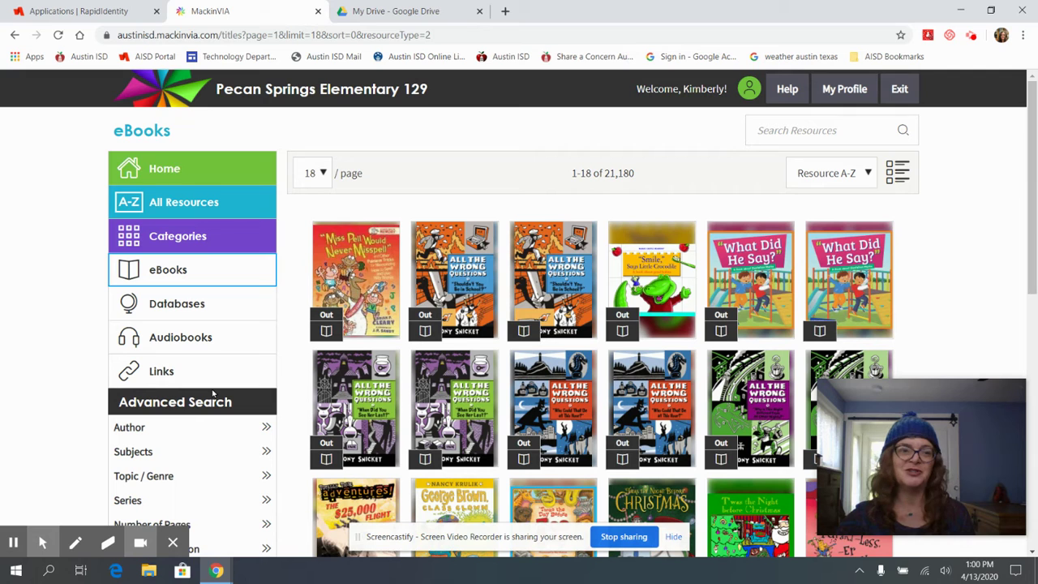
{"action": "scroll", "coordinate": [297, 324], "scroll_direction": "down", "scroll_amount": 3}
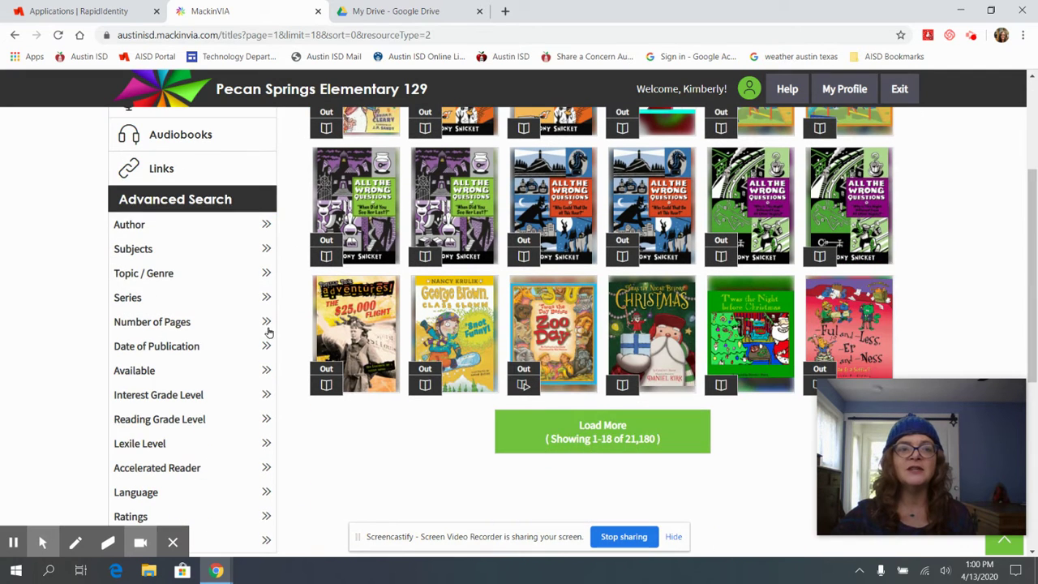
{"action": "scroll", "coordinate": [258, 336], "scroll_direction": "down", "scroll_amount": 2}
{"action": "left_click", "coordinate": [151, 358]}
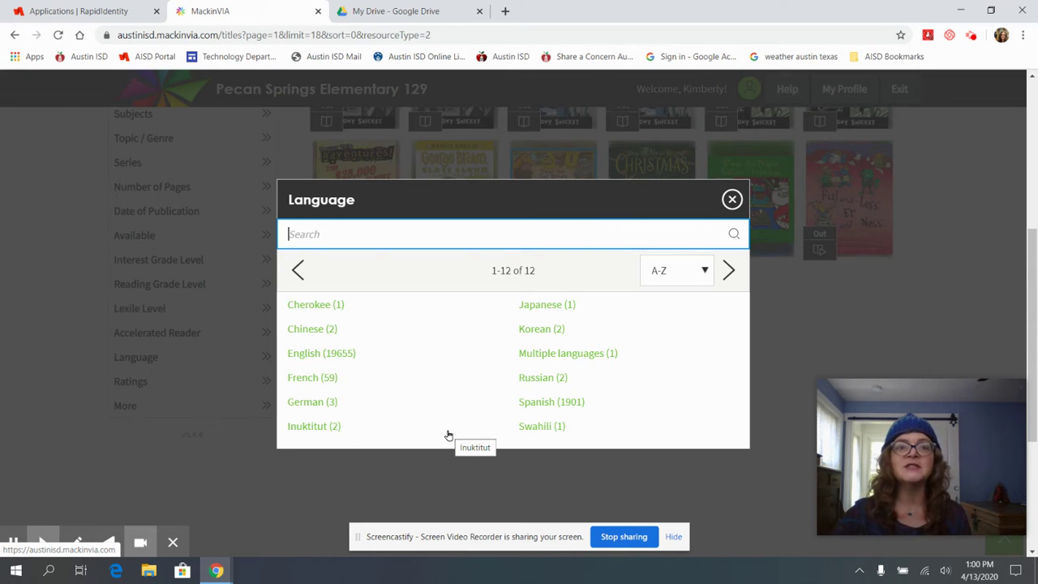
{"action": "left_click", "coordinate": [524, 408]}
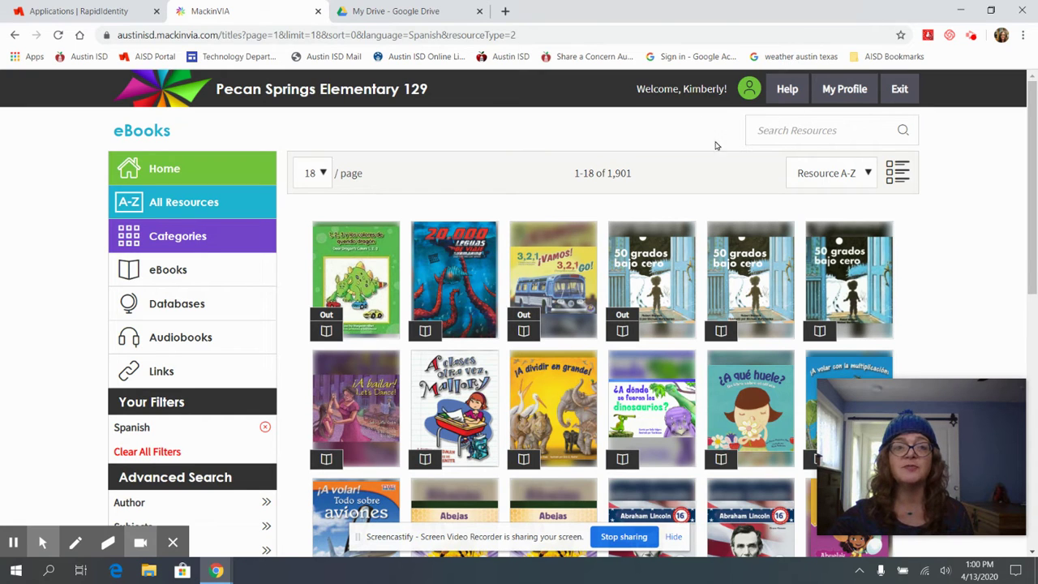
Step: View the resource categories, return to the eBooks list and apply the Spanish language filter again
{"action": "left_click", "coordinate": [232, 244]}
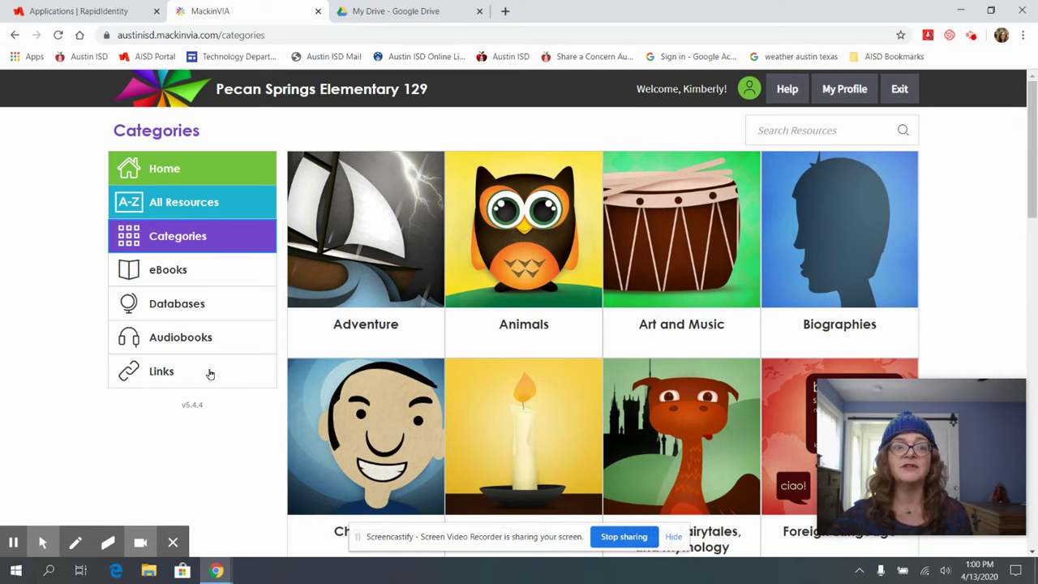
{"action": "left_click", "coordinate": [217, 275]}
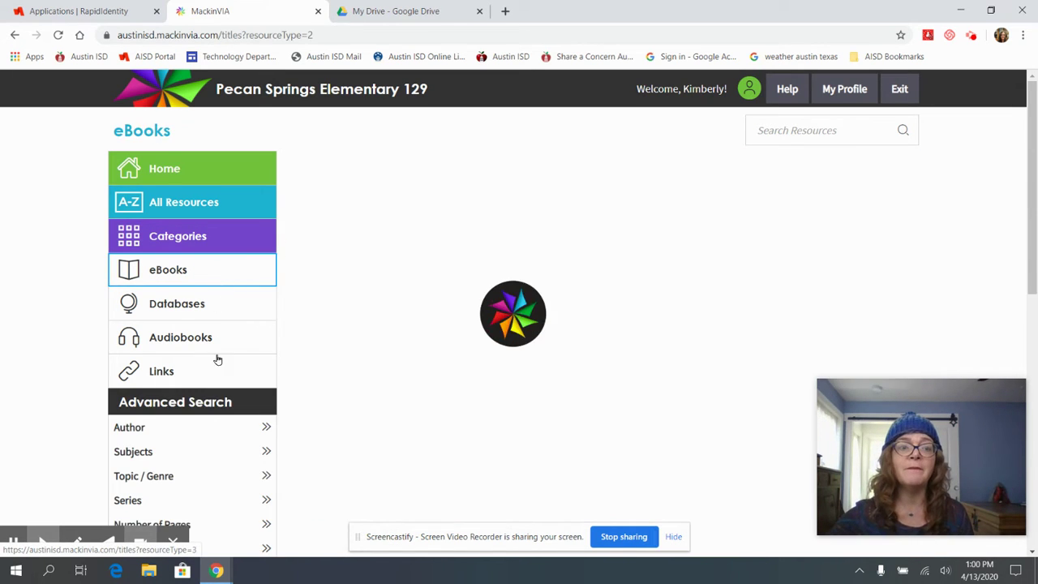
{"action": "scroll", "coordinate": [227, 361], "scroll_direction": "down", "scroll_amount": 5}
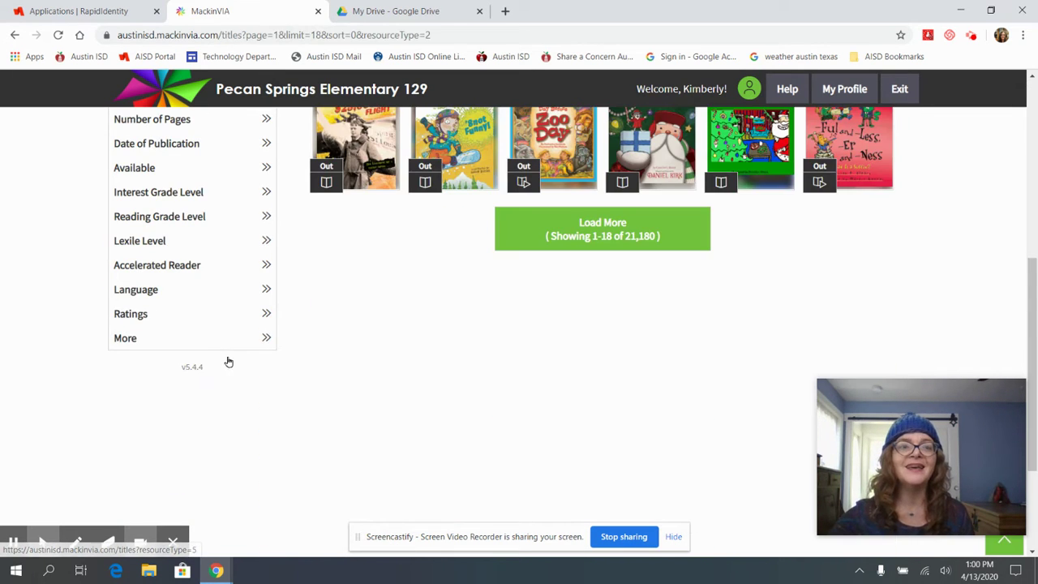
{"action": "left_click", "coordinate": [154, 289]}
{"action": "left_click", "coordinate": [546, 405]}
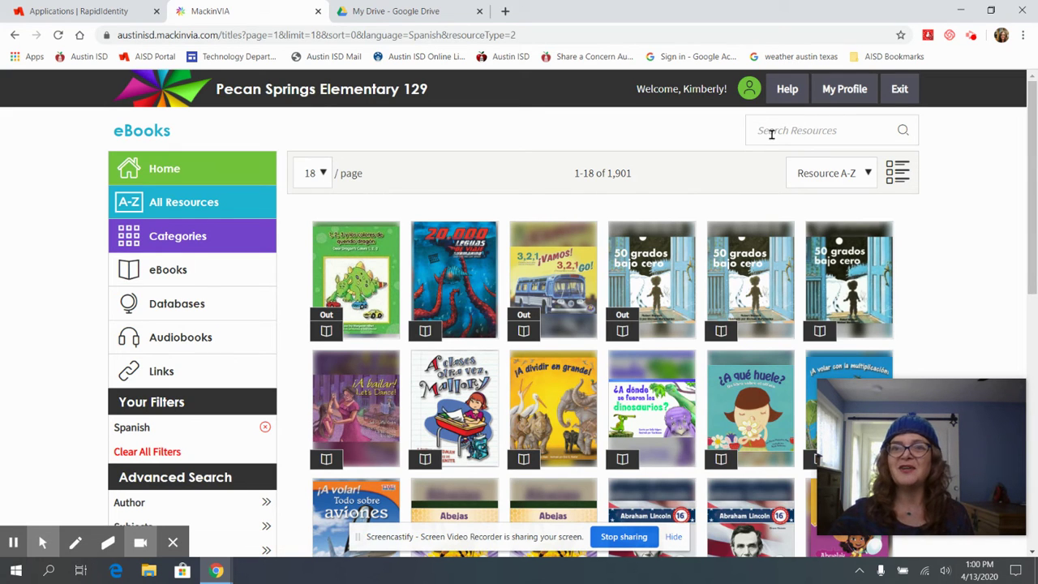
Step: Search the Spanish eBooks for "graphic novels" and load more of the matching titles
{"action": "left_click", "coordinate": [774, 131]}
{"action": "type", "text": "gr"}
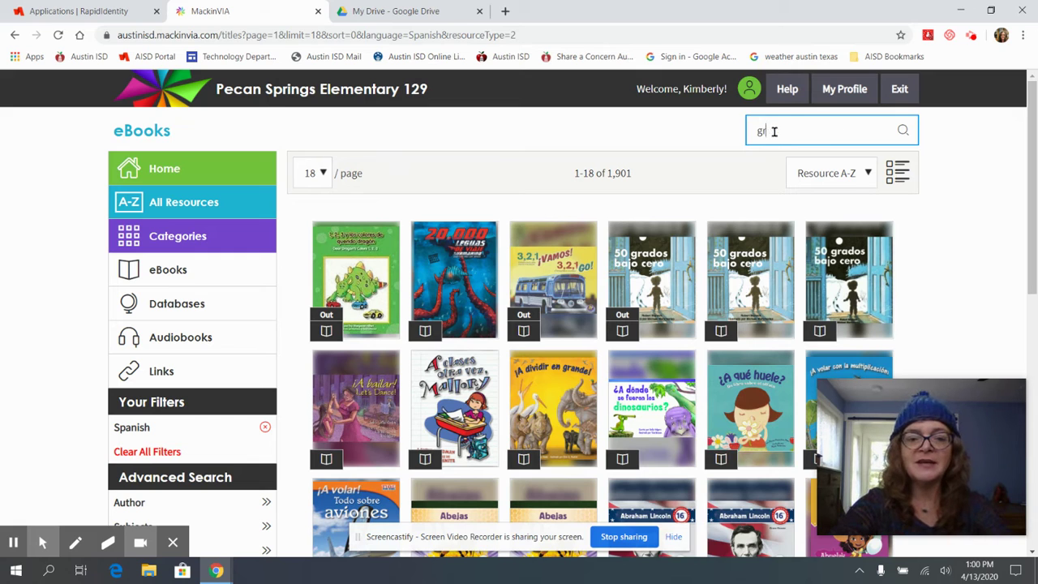
{"action": "type", "text": "aphic novels"}
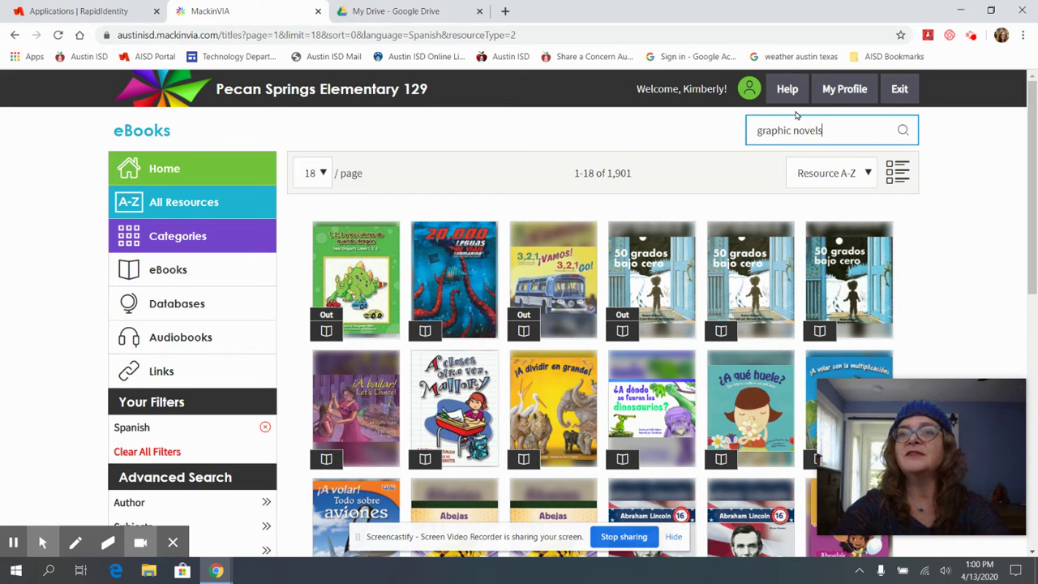
{"action": "key", "text": "Return"}
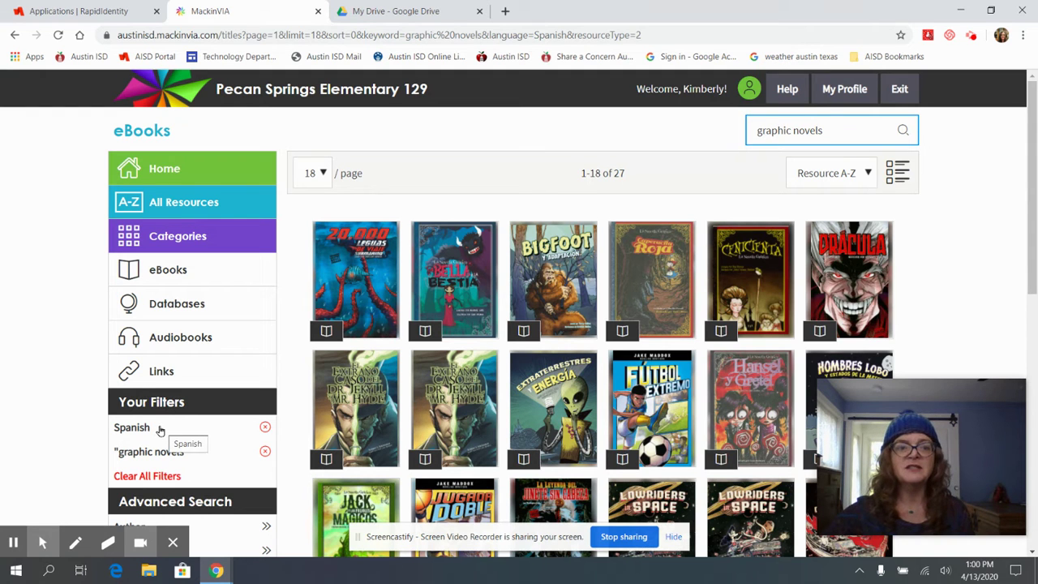
{"action": "scroll", "coordinate": [954, 267], "scroll_direction": "down", "scroll_amount": 3}
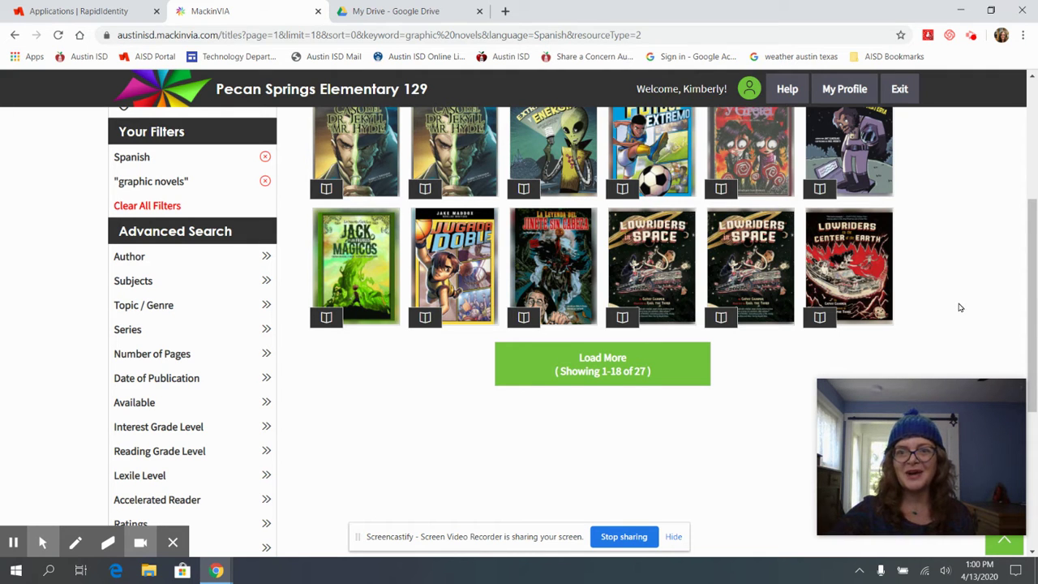
{"action": "left_click", "coordinate": [620, 386]}
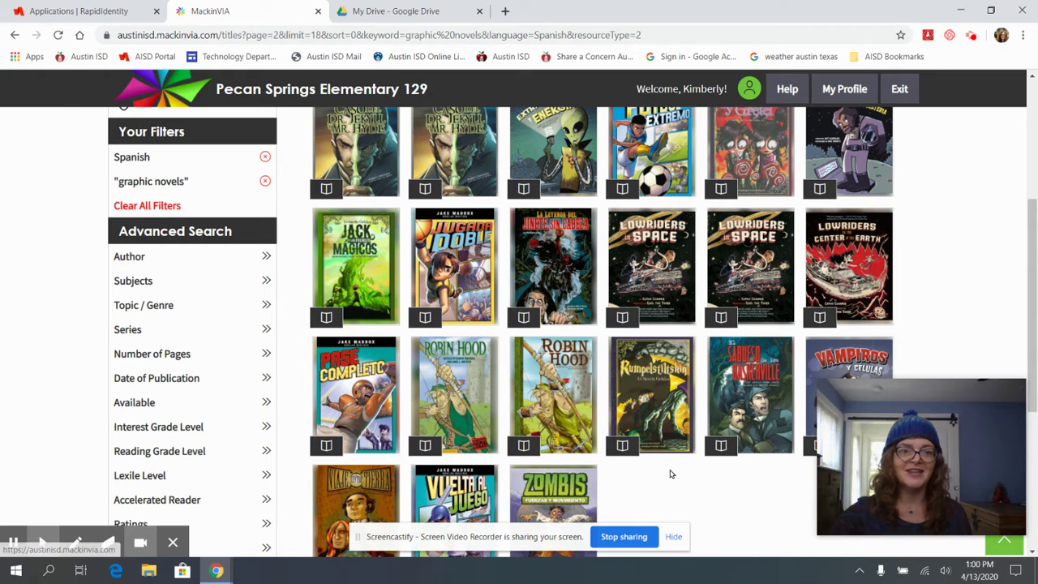
Step: Remove the Spanish and "graphic novels" filters, and look at the author filter options without choosing one
{"action": "left_click", "coordinate": [264, 158]}
{"action": "left_click", "coordinate": [266, 180]}
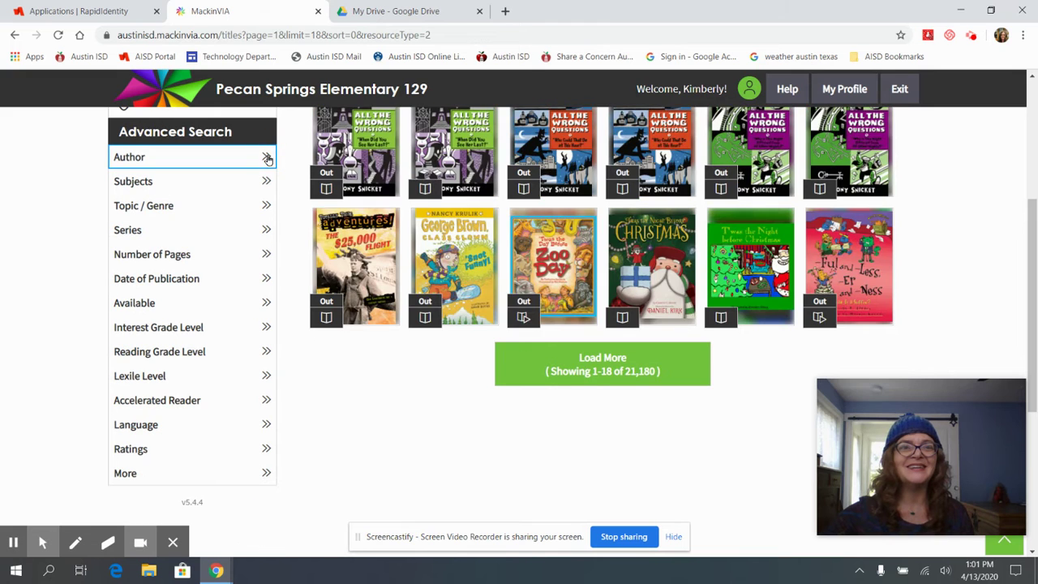
{"action": "left_click", "coordinate": [268, 158]}
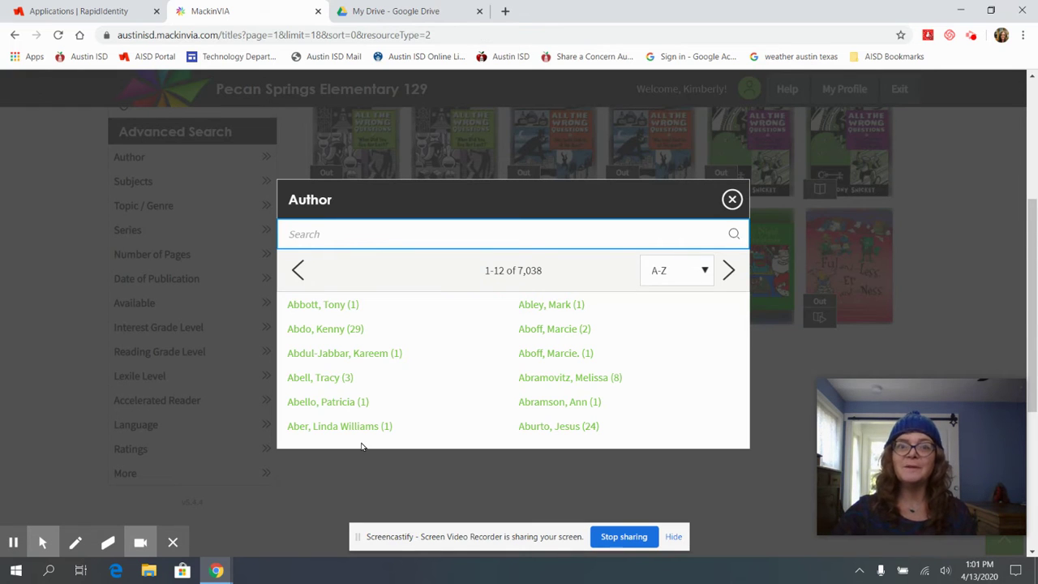
{"action": "left_click", "coordinate": [732, 199]}
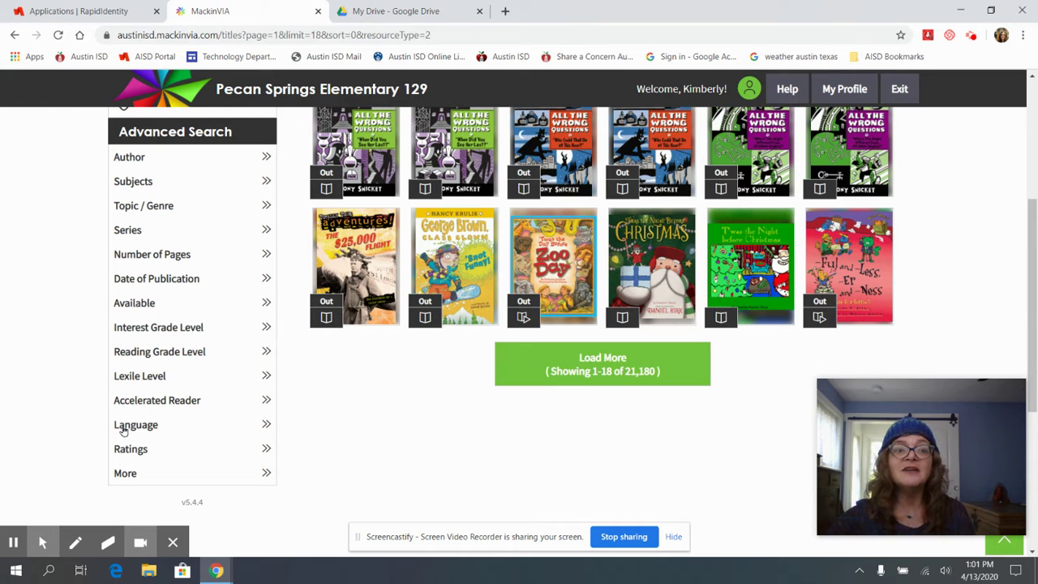
Step: Filter the eBooks to those with text-to-speech and open a preview of "When did you see her last?"
{"action": "left_click", "coordinate": [127, 477]}
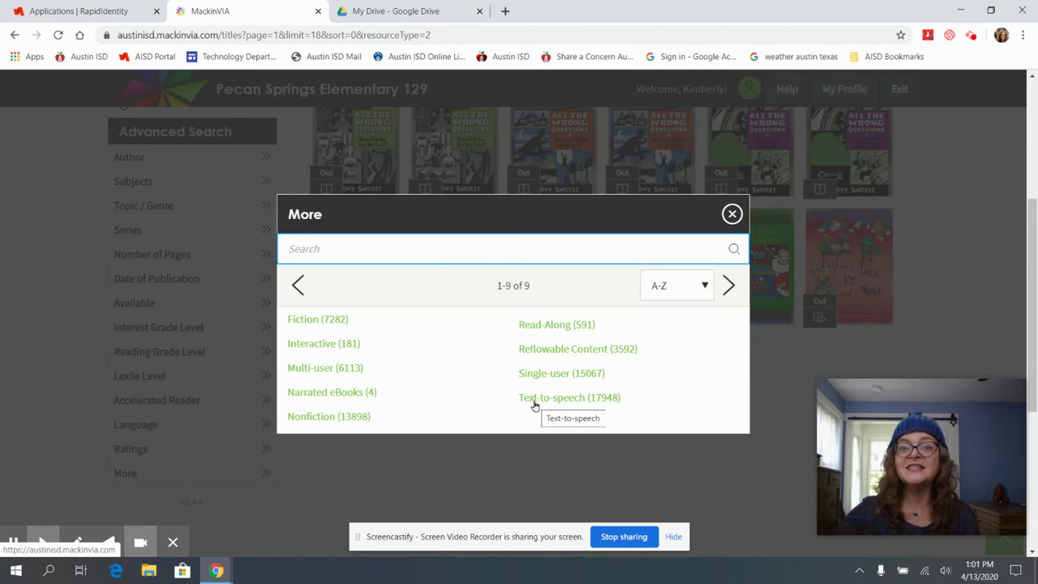
{"action": "left_click", "coordinate": [534, 403]}
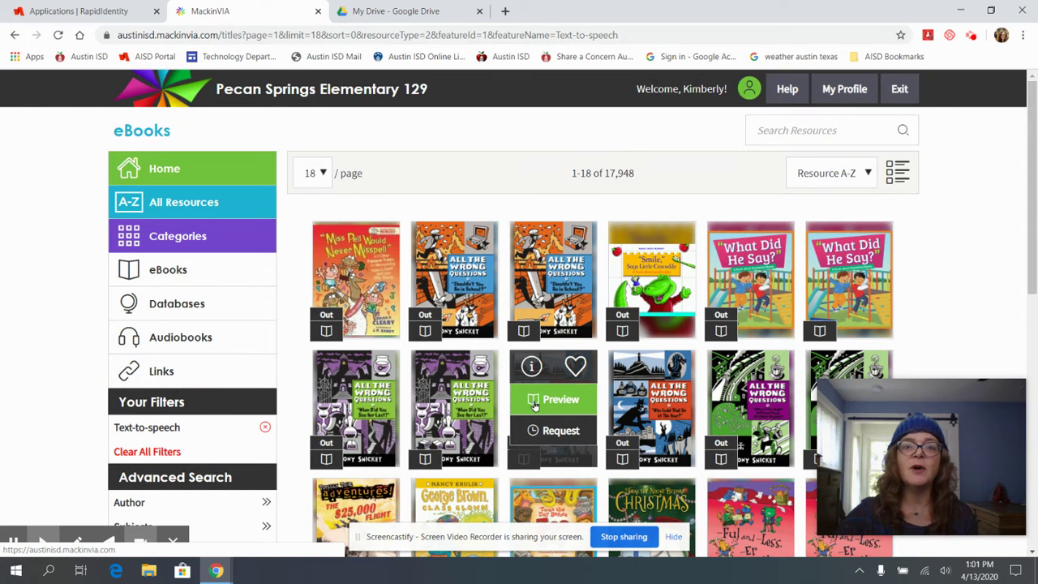
{"action": "mouse_move", "coordinate": [423, 438]}
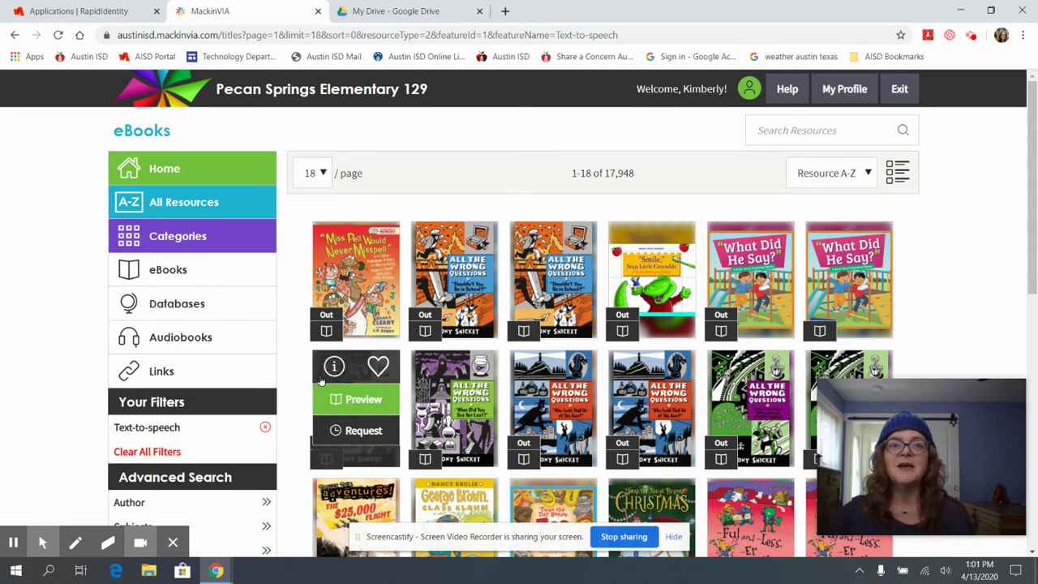
{"action": "mouse_move", "coordinate": [453, 295]}
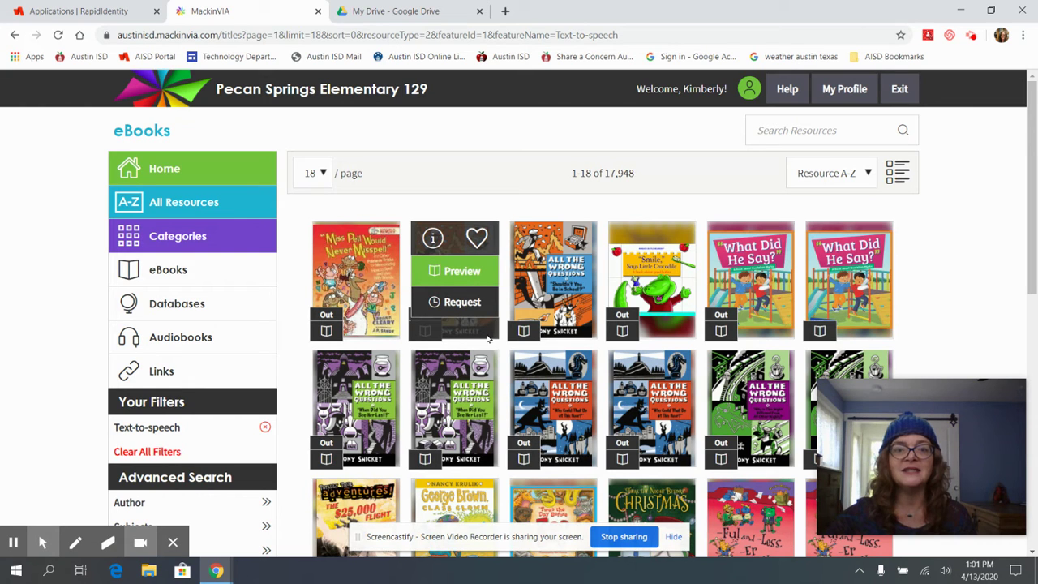
{"action": "left_click", "coordinate": [462, 401]}
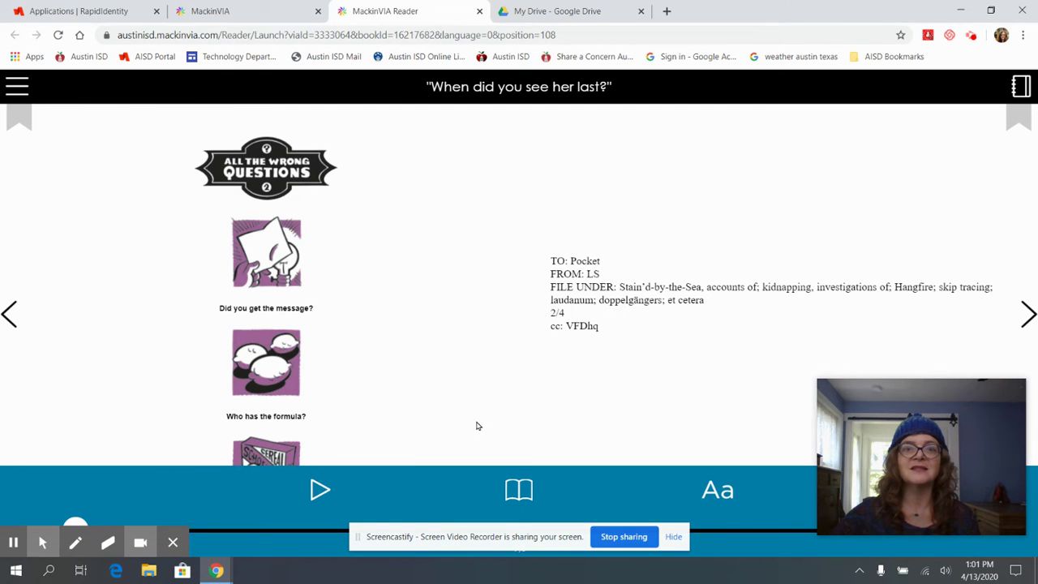
Step: Go to Chapter One in the preview, play and pause its read-aloud narration, and close the reader
{"action": "left_click", "coordinate": [1025, 318]}
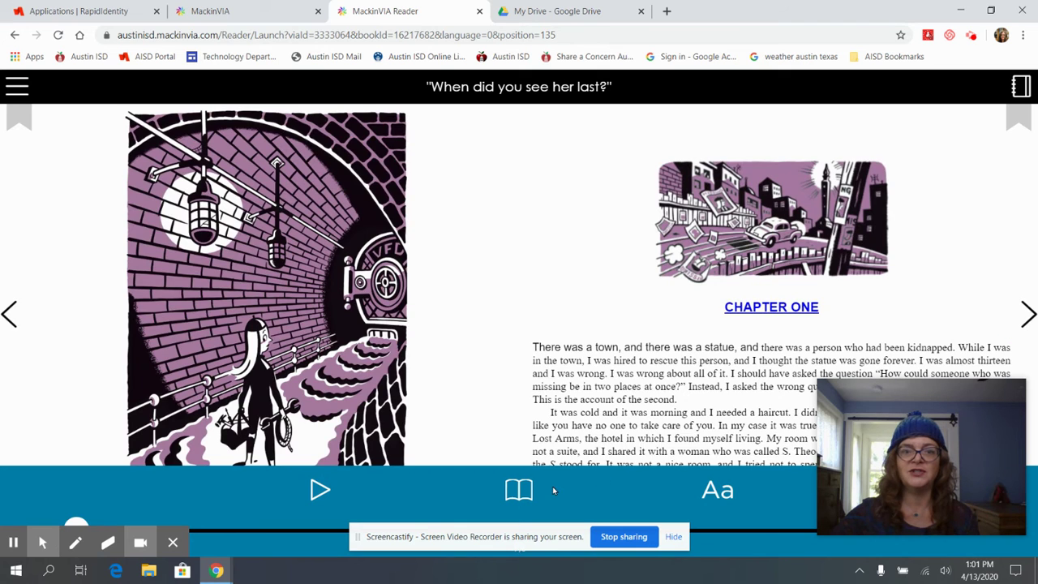
{"action": "left_click", "coordinate": [319, 490]}
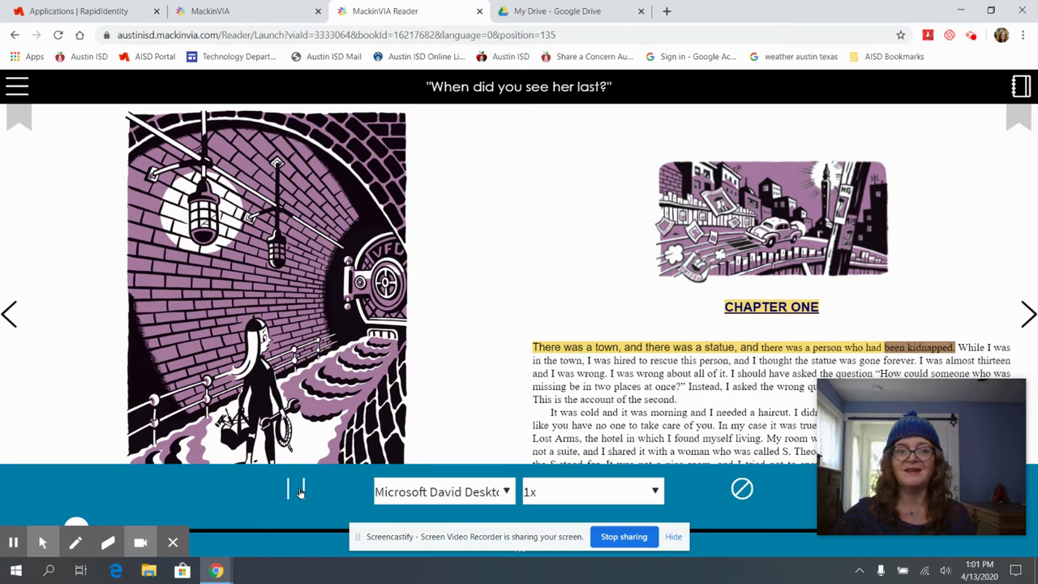
{"action": "left_click", "coordinate": [299, 490]}
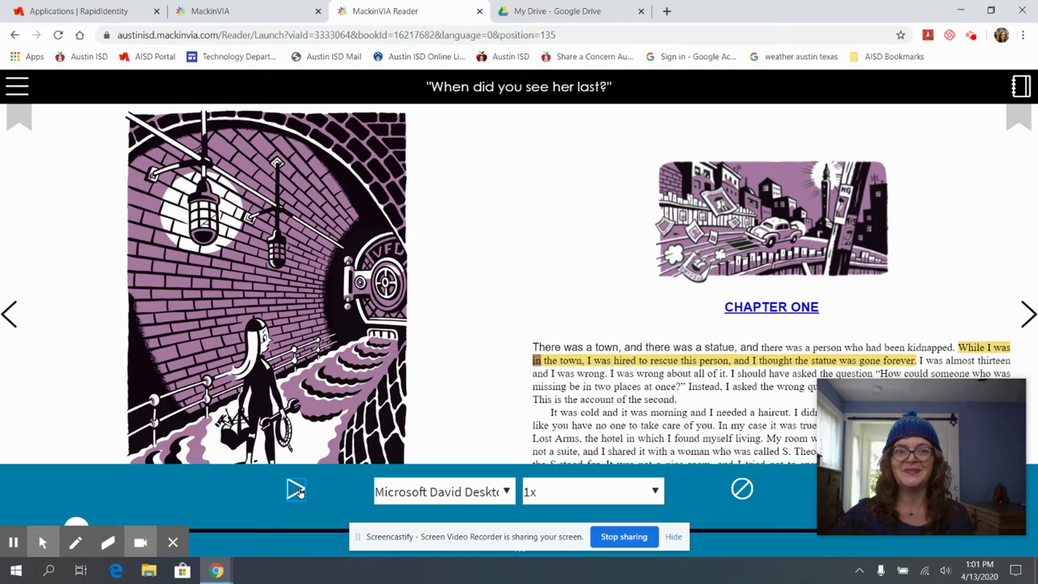
{"action": "left_click", "coordinate": [17, 35]}
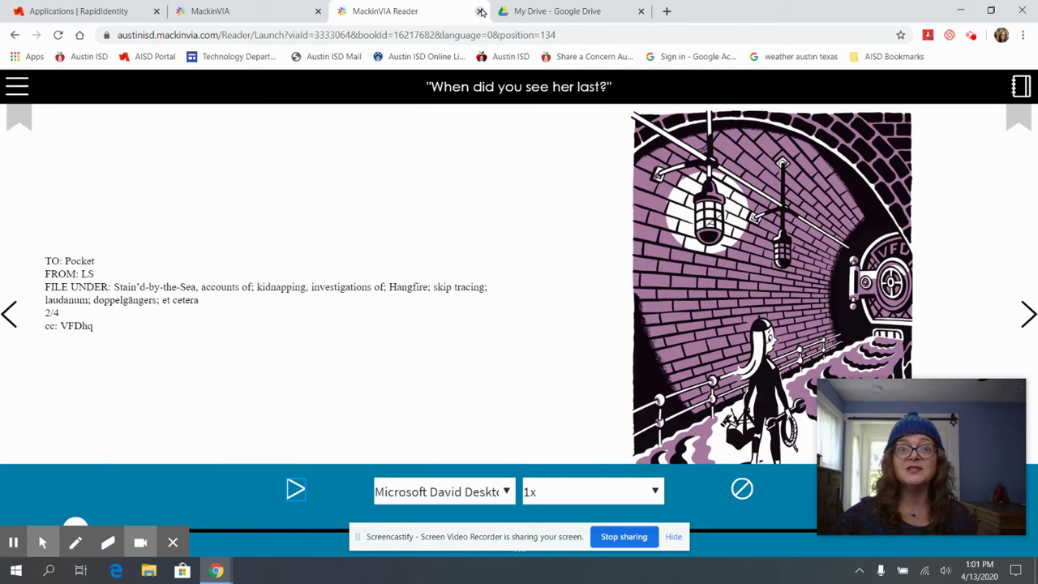
{"action": "left_click", "coordinate": [480, 11]}
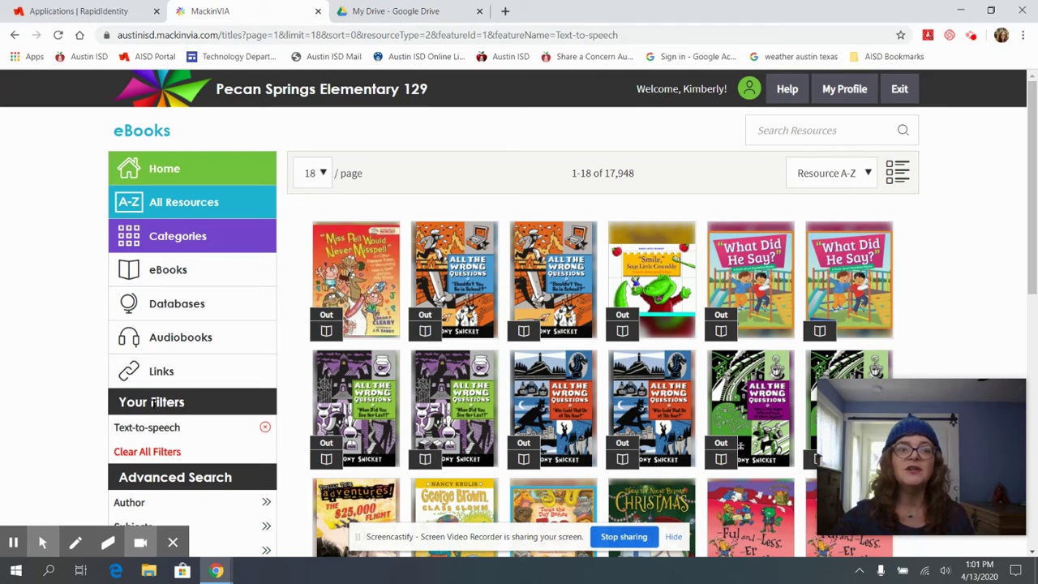
Step: Replace the text-to-speech filter with the Multi-user filter on the eBooks list
{"action": "left_click", "coordinate": [265, 428]}
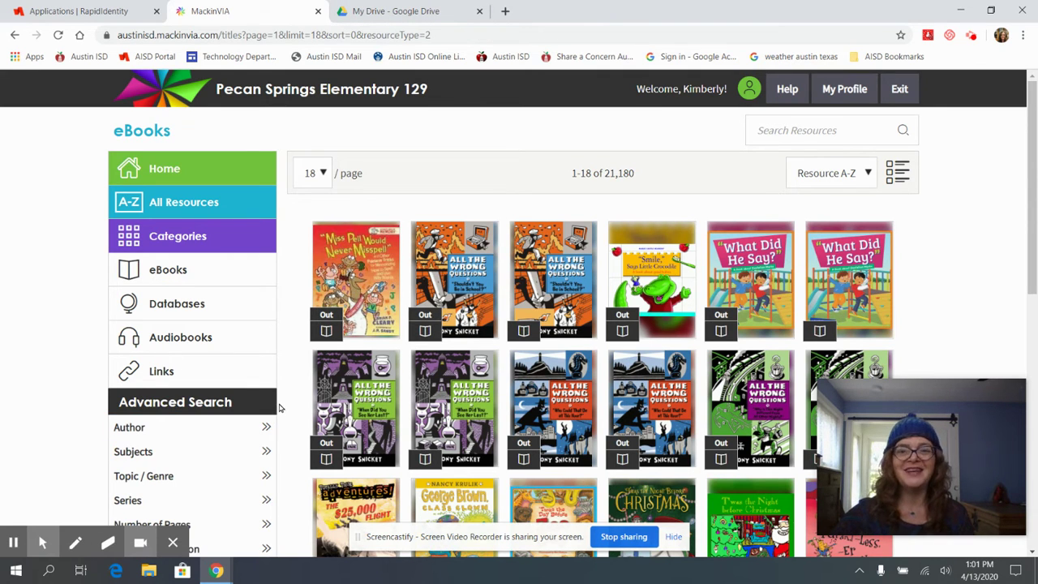
{"action": "scroll", "coordinate": [278, 408], "scroll_direction": "down", "scroll_amount": 4}
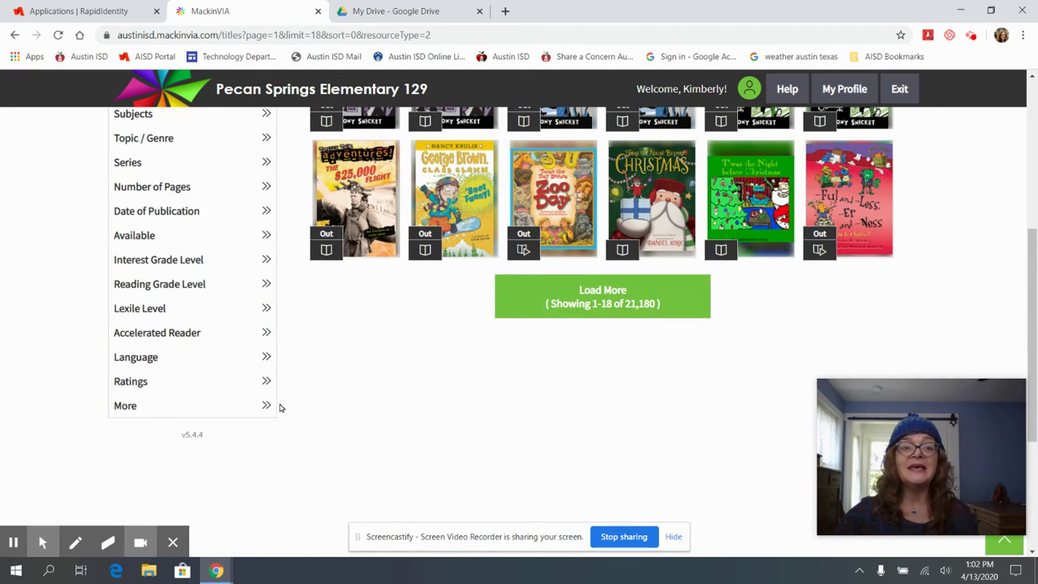
{"action": "left_click", "coordinate": [130, 410]}
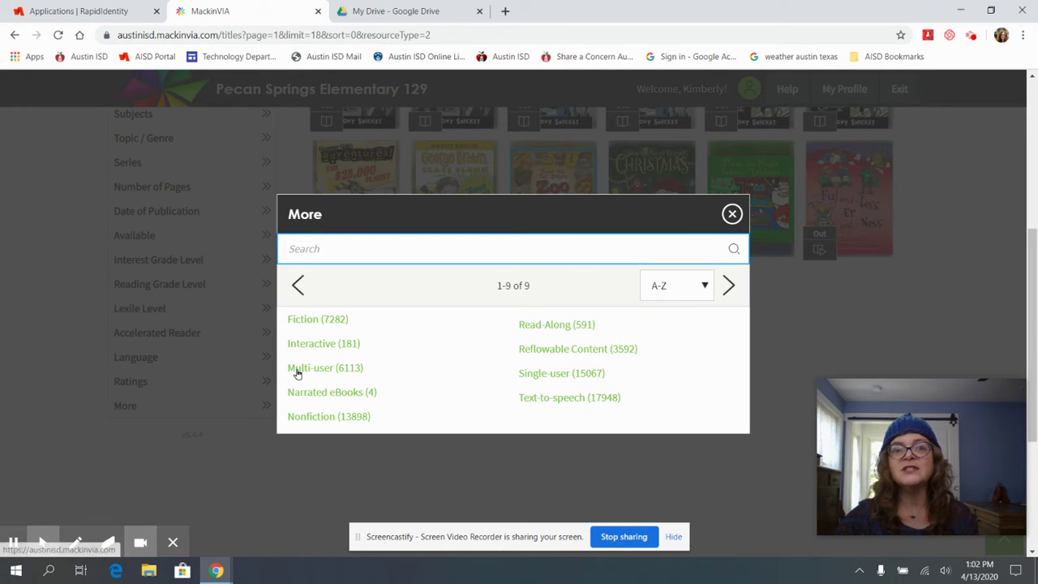
{"action": "left_click", "coordinate": [299, 370]}
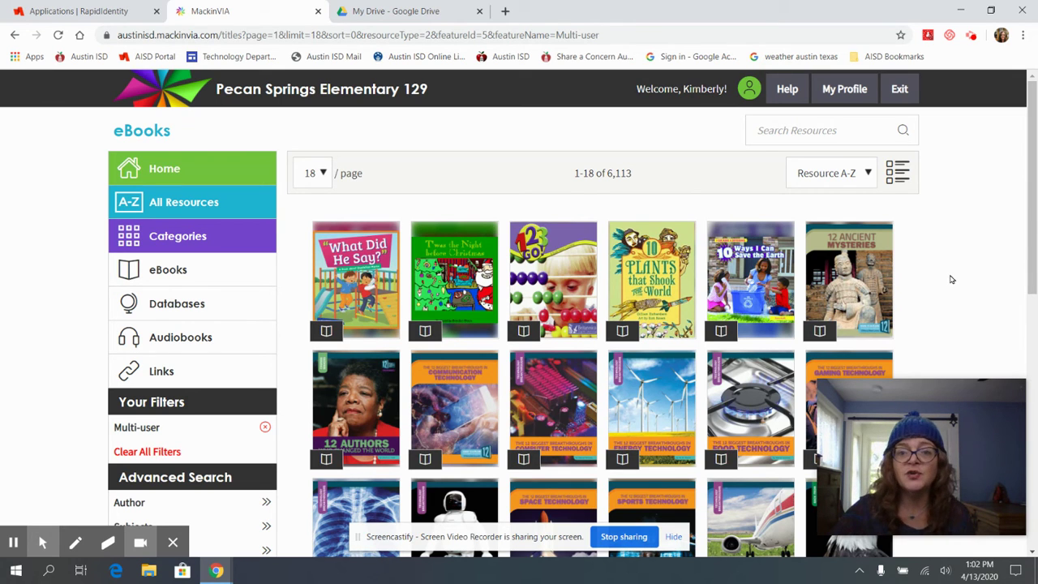
Step: Search the multi-user eBooks for "poetry"
{"action": "mouse_move", "coordinate": [641, 305]}
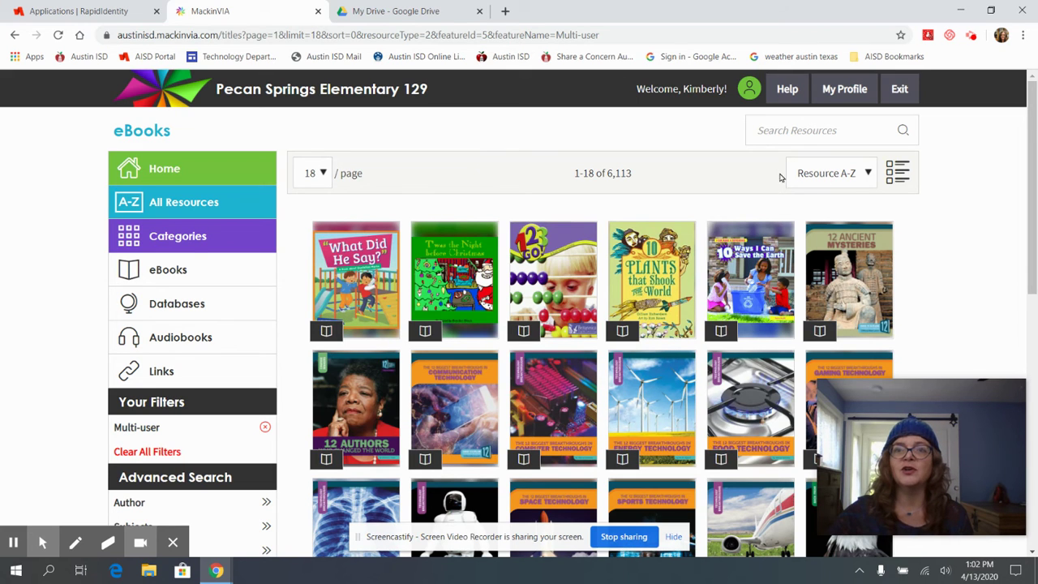
{"action": "left_click", "coordinate": [776, 130]}
{"action": "type", "text": "p"}
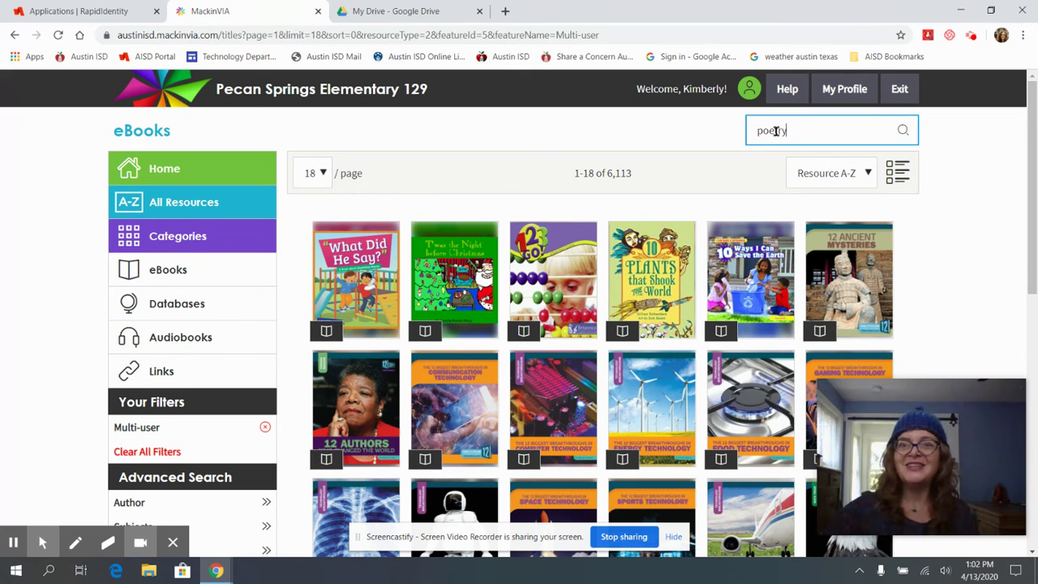
{"action": "type", "text": "oetry"}
{"action": "key", "text": "Return"}
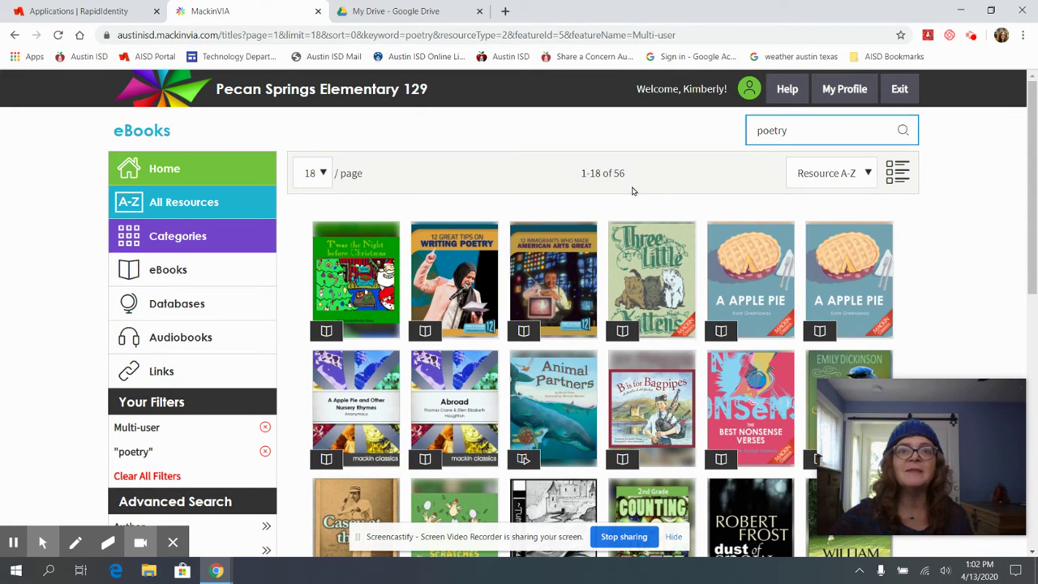
Step: Load two more batches of the multi-user poetry eBooks, browse the covers, and return to the start of the list
{"action": "scroll", "coordinate": [657, 188], "scroll_direction": "down", "scroll_amount": 3}
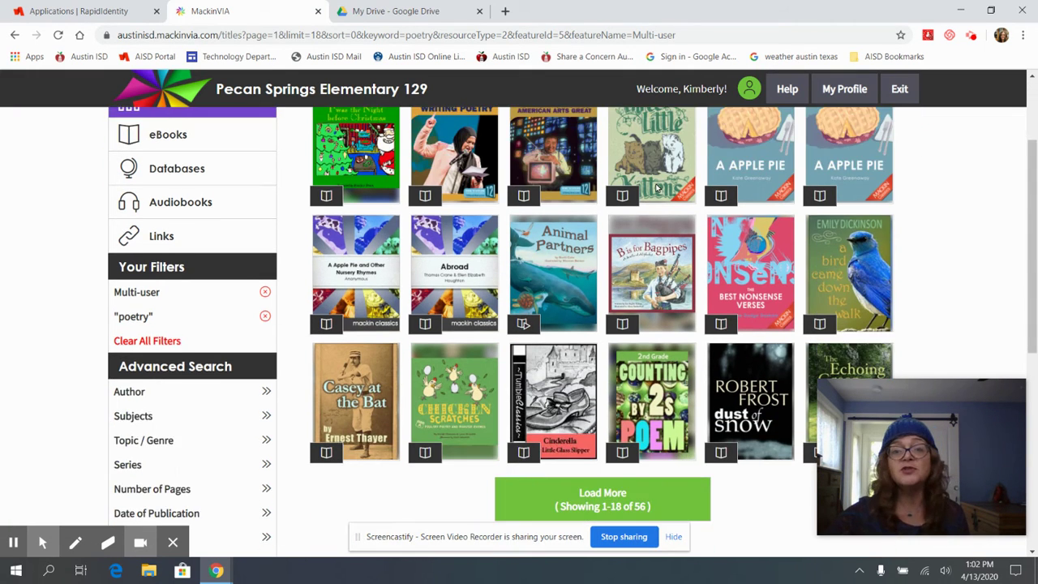
{"action": "left_click", "coordinate": [672, 367]}
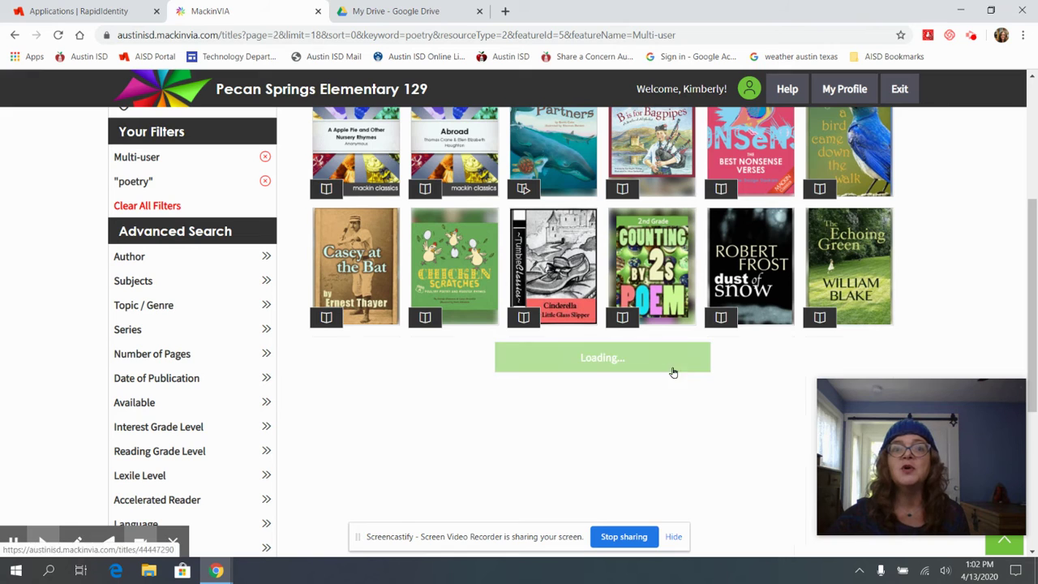
{"action": "scroll", "coordinate": [675, 357], "scroll_direction": "down", "scroll_amount": 3}
{"action": "scroll", "coordinate": [665, 364], "scroll_direction": "down", "scroll_amount": 2}
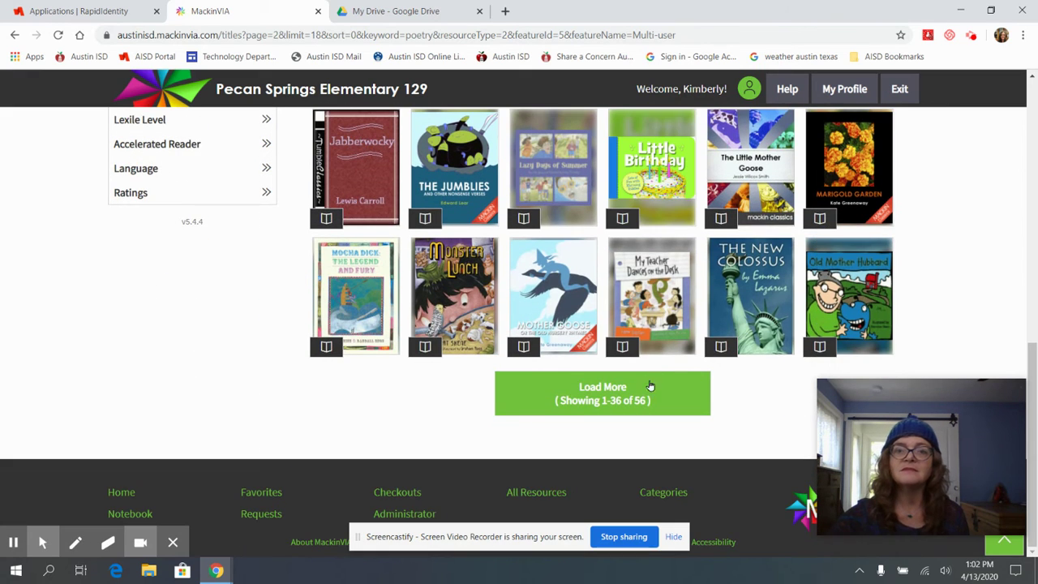
{"action": "left_click", "coordinate": [651, 389]}
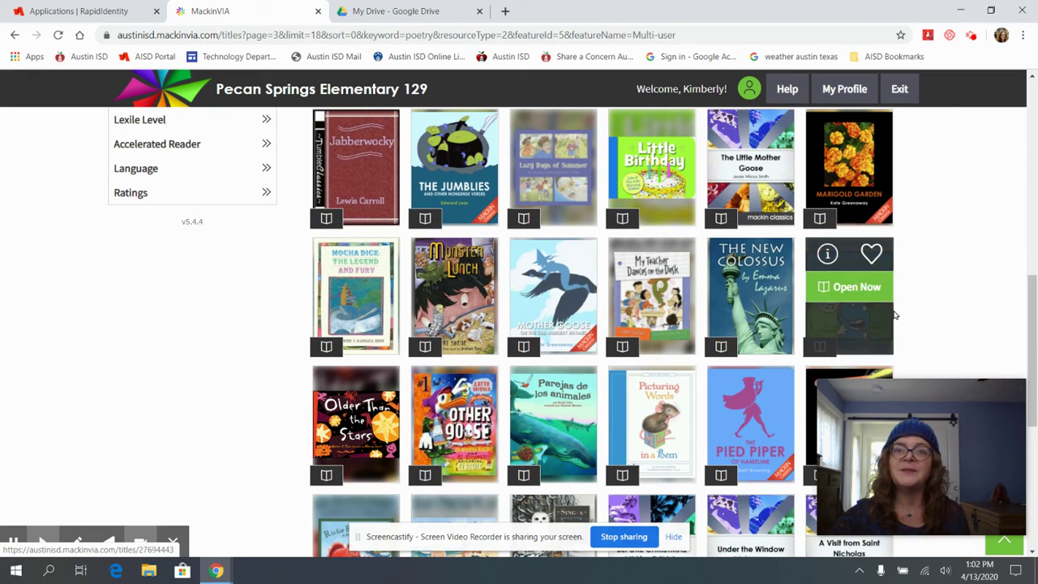
{"action": "scroll", "coordinate": [964, 288], "scroll_direction": "up", "scroll_amount": 3}
{"action": "scroll", "coordinate": [976, 282], "scroll_direction": "up", "scroll_amount": 5}
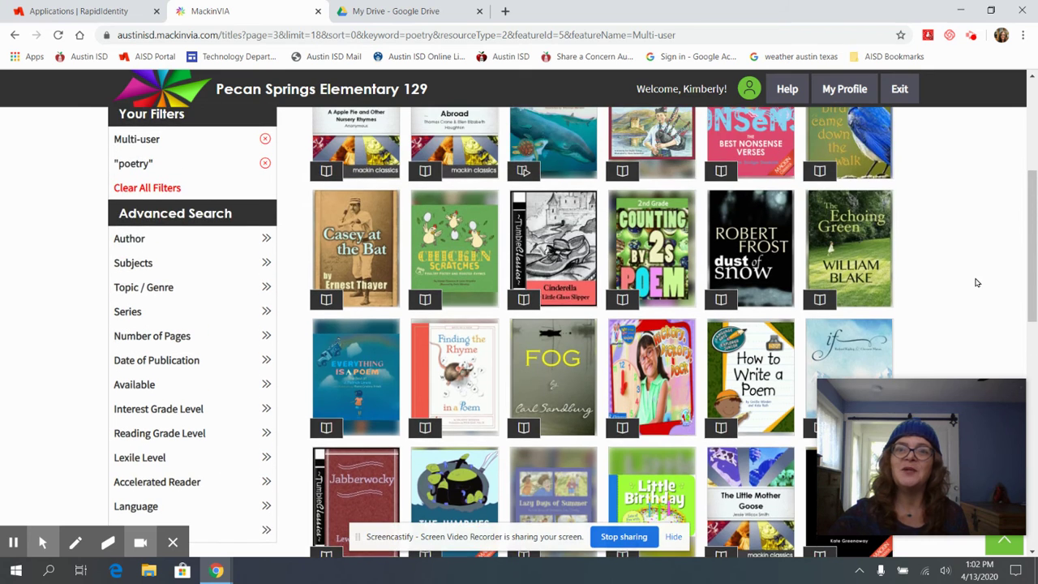
{"action": "scroll", "coordinate": [977, 282], "scroll_direction": "up", "scroll_amount": 1}
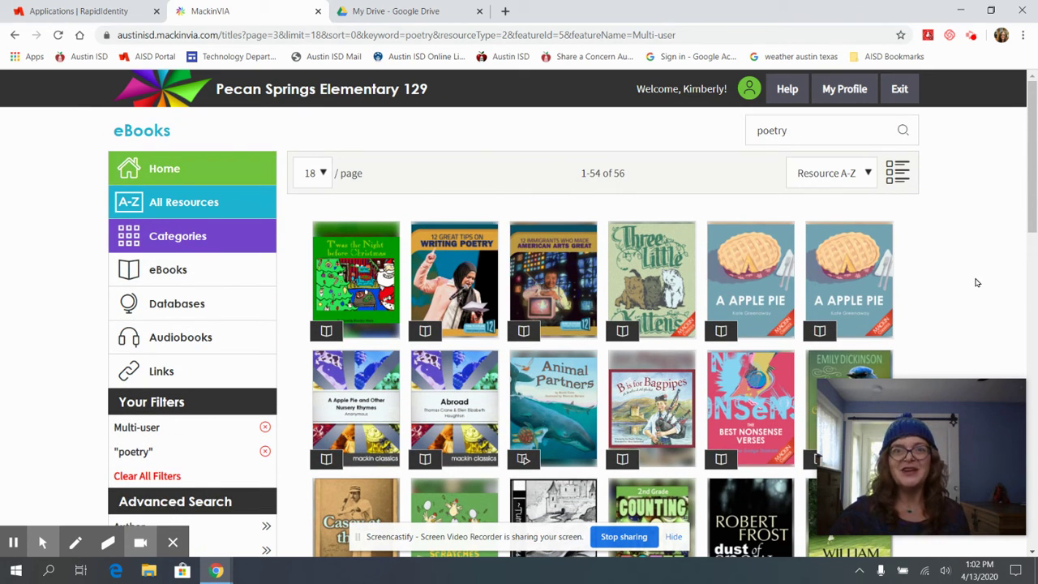
Step: Remove the Multi-user and "poetry" filters from the eBooks list and look over the advanced search categories
{"action": "left_click", "coordinate": [267, 427]}
{"action": "left_click", "coordinate": [266, 428]}
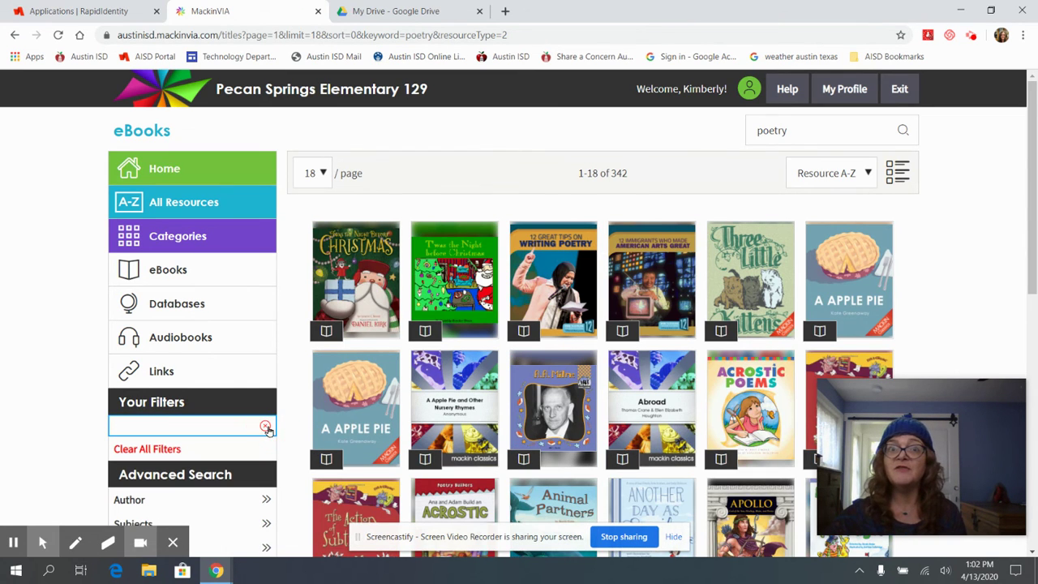
{"action": "scroll", "coordinate": [275, 417], "scroll_direction": "down", "scroll_amount": 3}
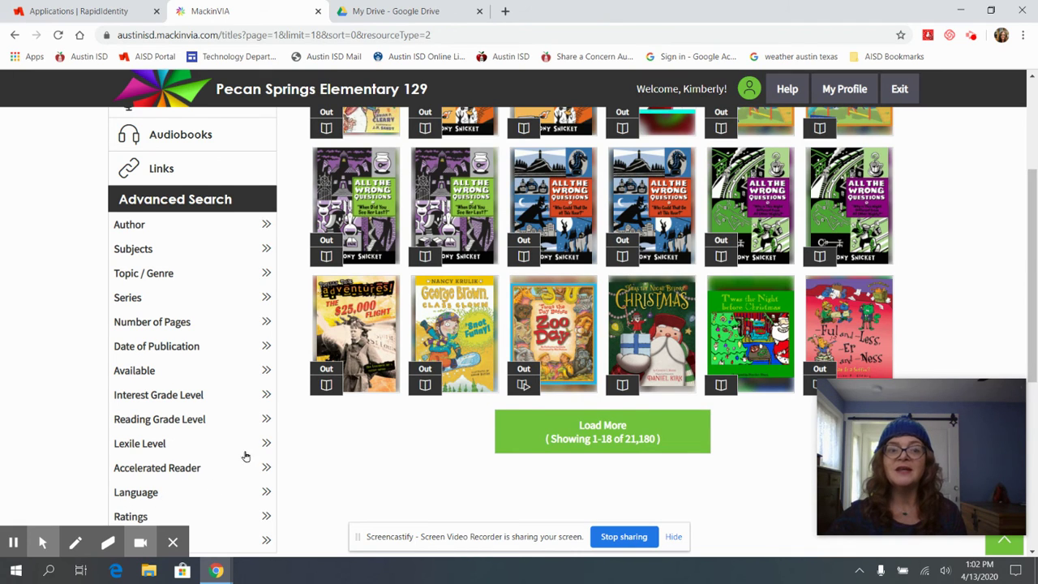
{"action": "scroll", "coordinate": [231, 441], "scroll_direction": "down", "scroll_amount": 3}
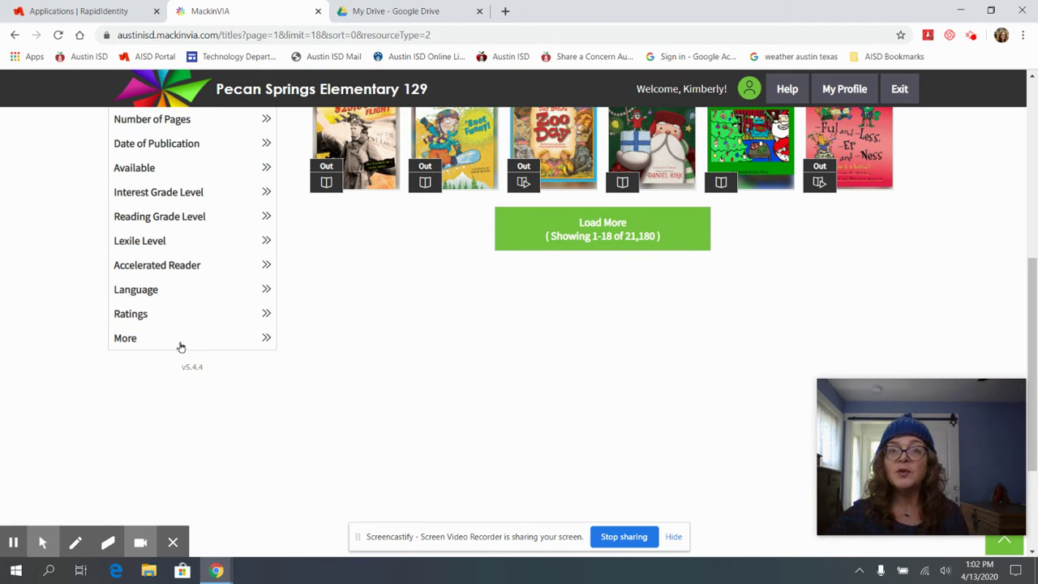